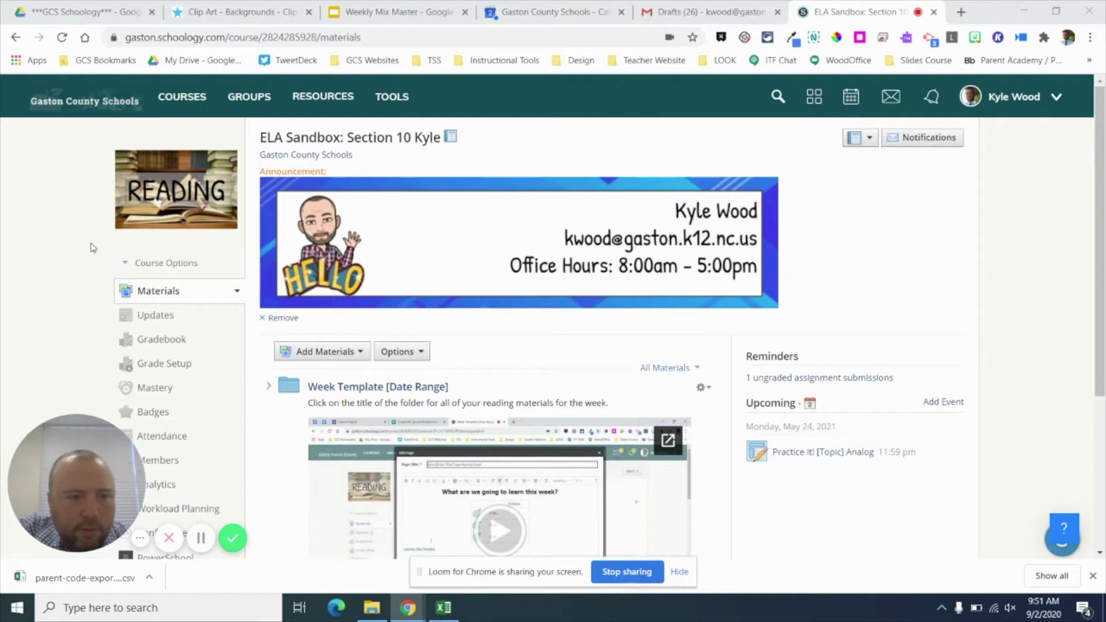
Start a course message addressed to Parents, then discard it without sending
{"action": "left_click", "coordinate": [24, 433]}
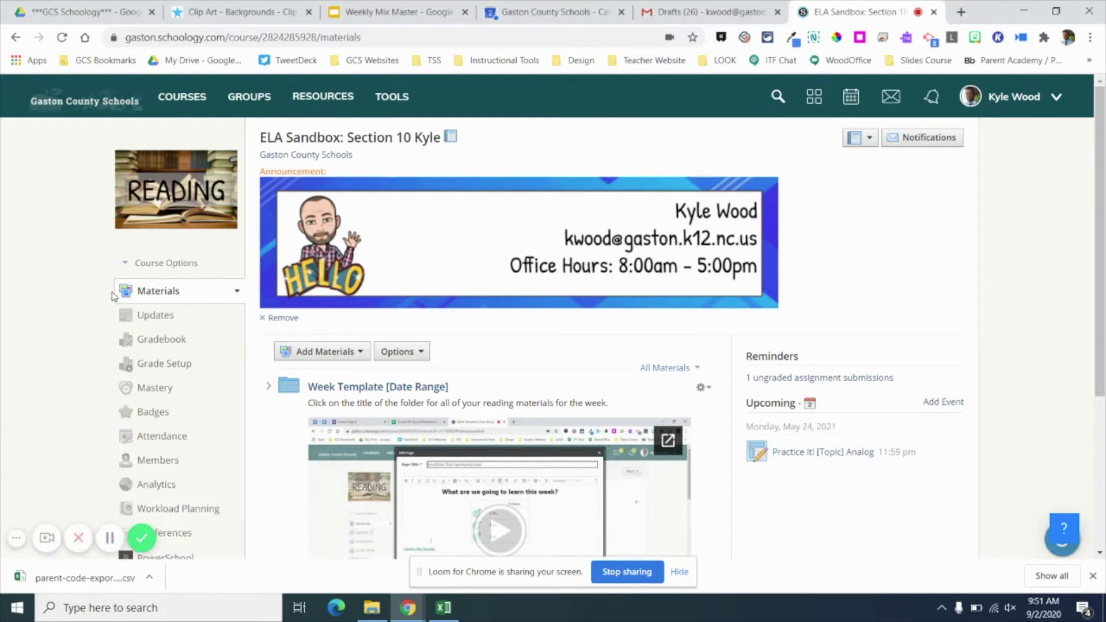
{"action": "left_click", "coordinate": [127, 265]}
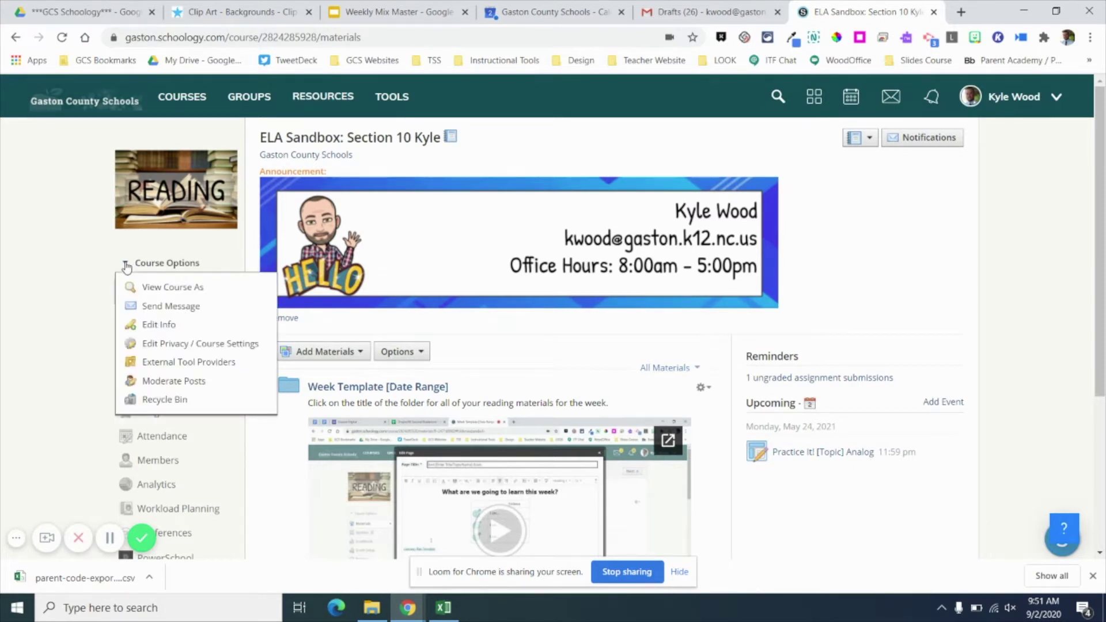
{"action": "left_click", "coordinate": [170, 305]}
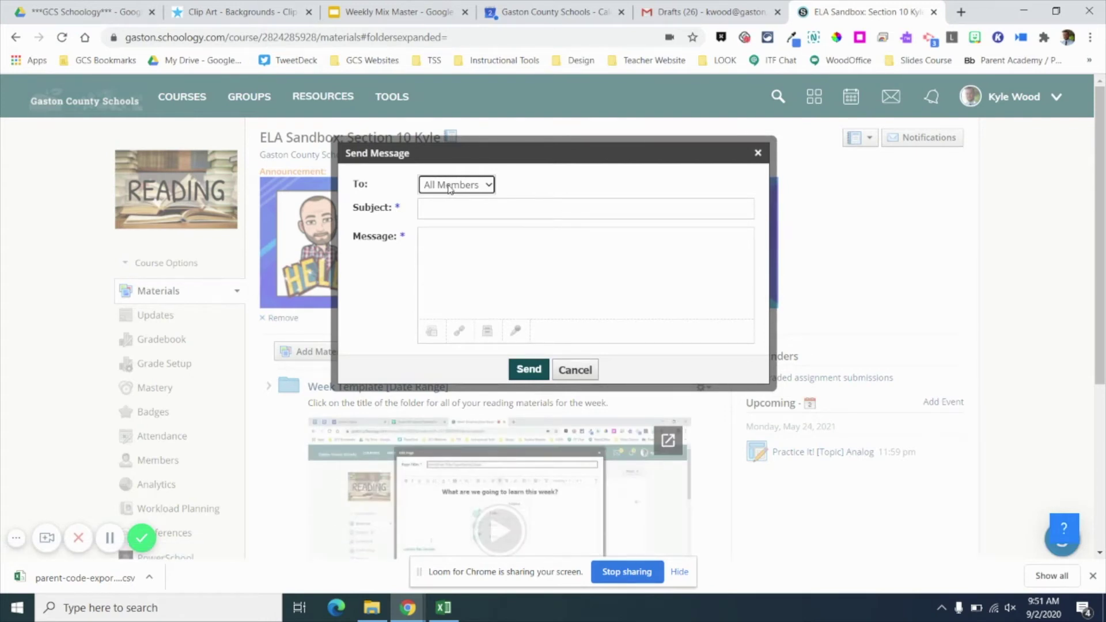
{"action": "left_click", "coordinate": [450, 189]}
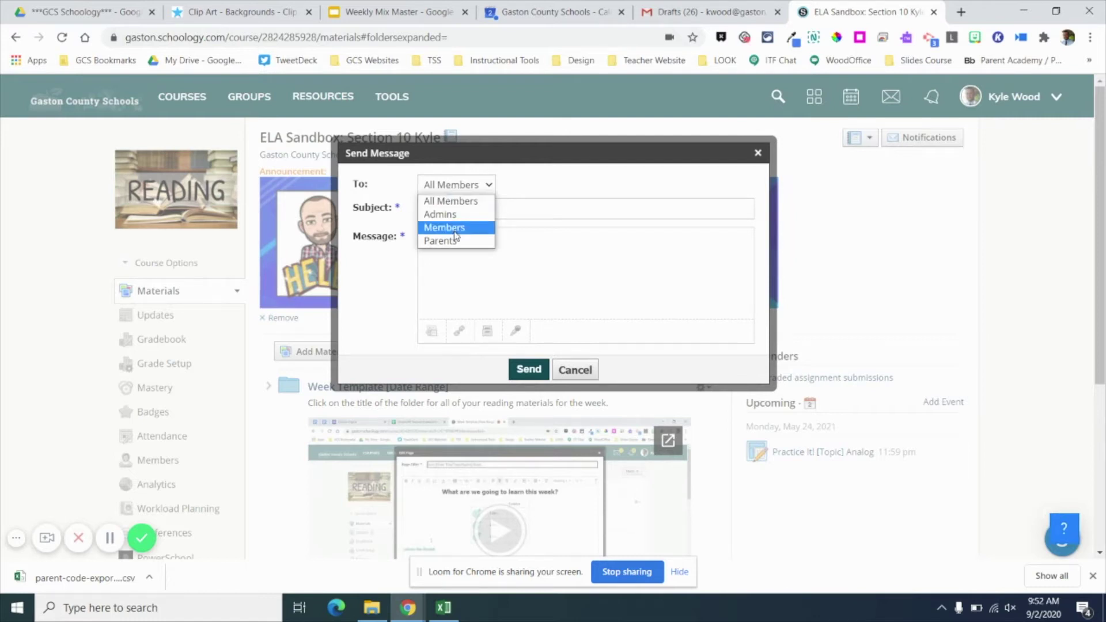
{"action": "left_click", "coordinate": [438, 241]}
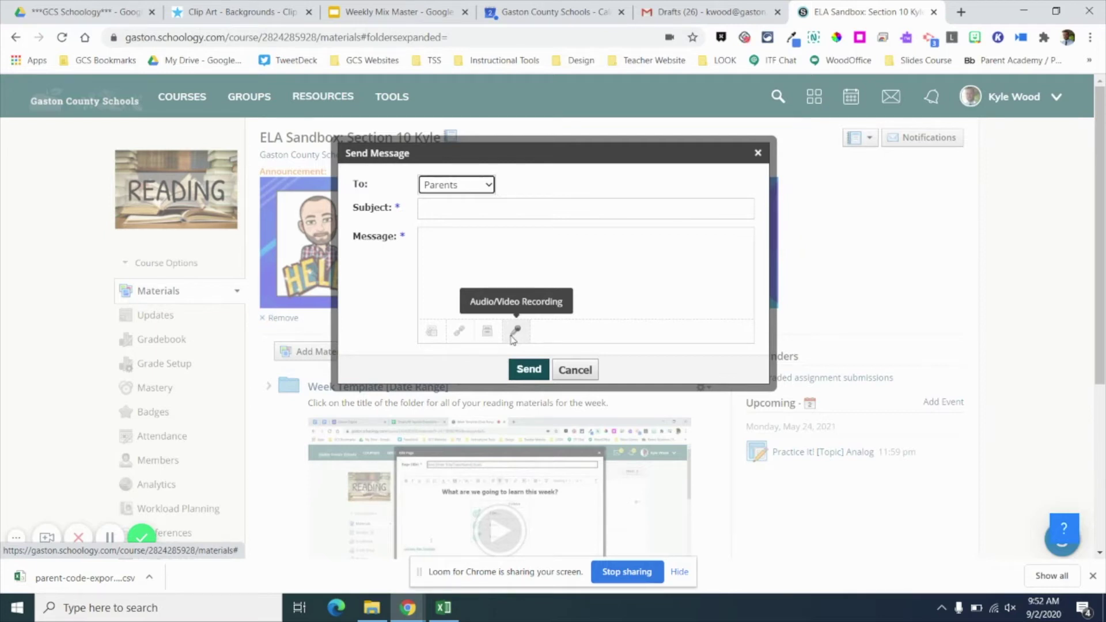
{"action": "left_click", "coordinate": [576, 370]}
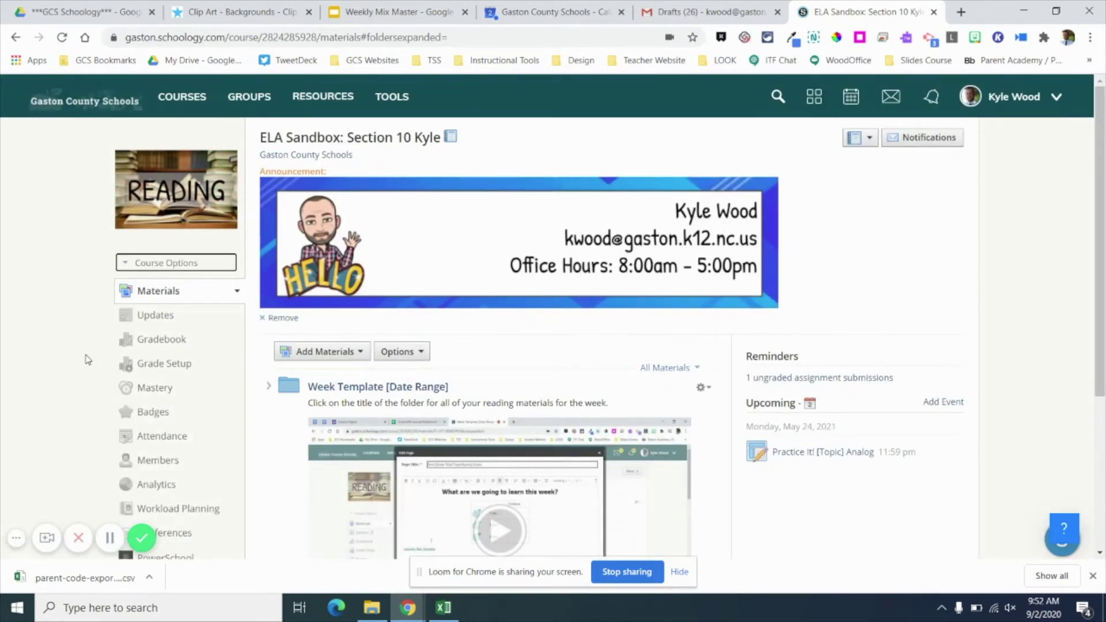
Show the last student's action menu on the Members page, then bring up the message conversations
{"action": "scroll", "coordinate": [88, 359], "scroll_direction": "down", "scroll_amount": 1}
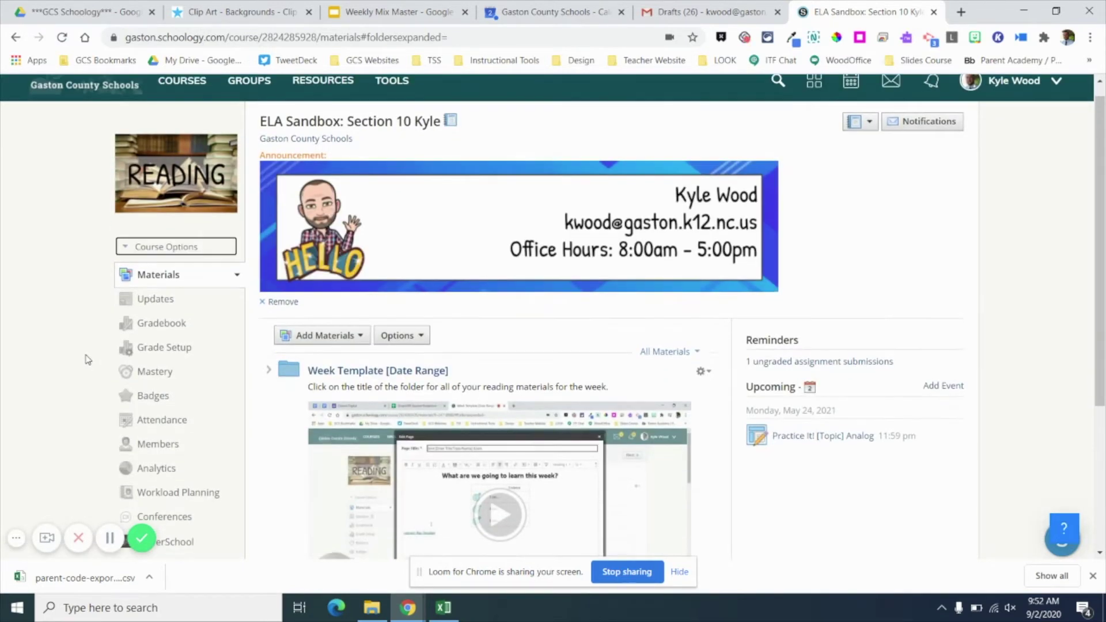
{"action": "left_click", "coordinate": [150, 448]}
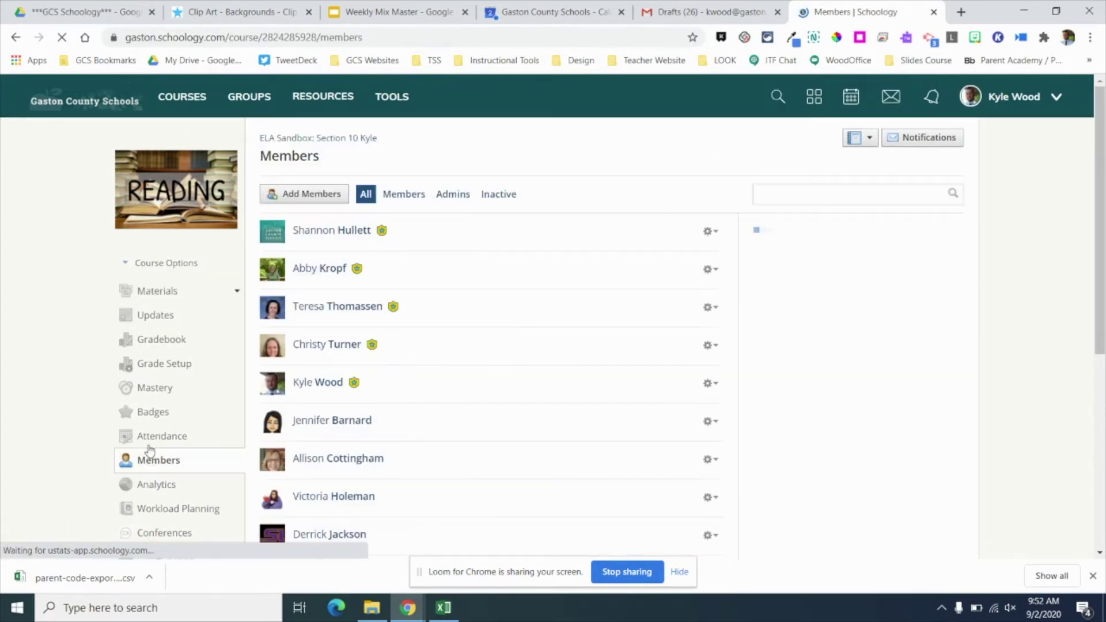
{"action": "scroll", "coordinate": [661, 390], "scroll_direction": "down", "scroll_amount": 6}
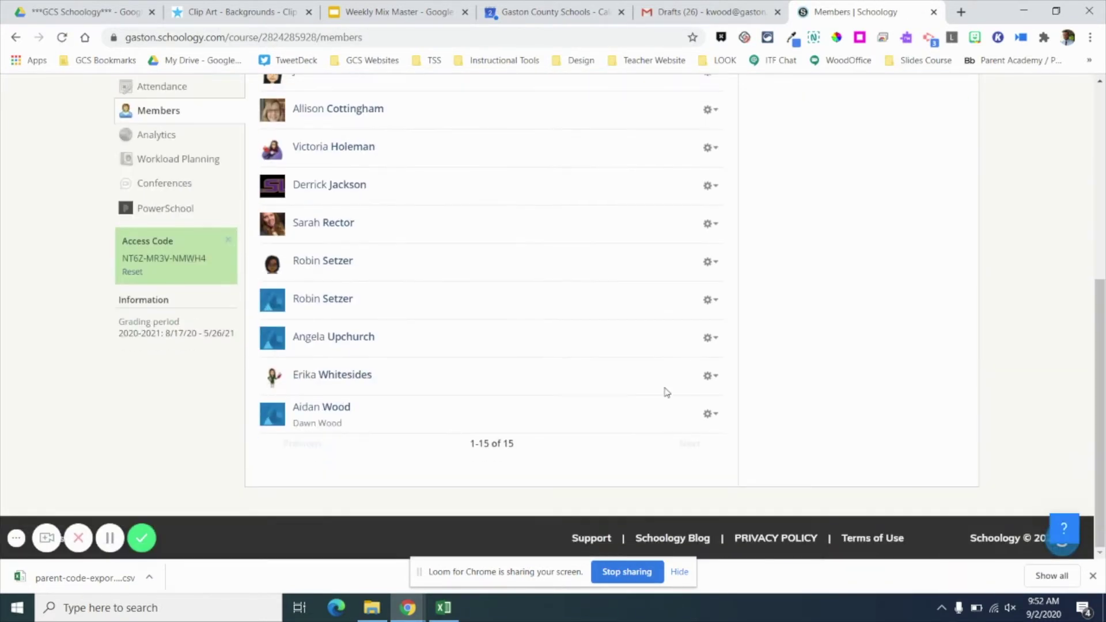
{"action": "left_click", "coordinate": [707, 417]}
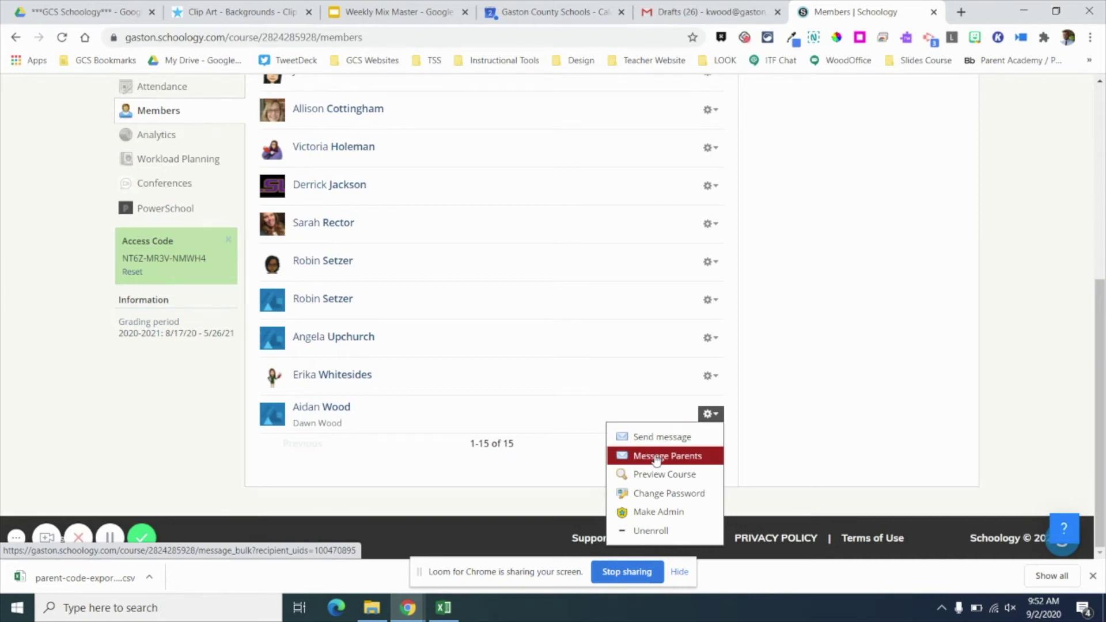
{"action": "left_click", "coordinate": [150, 438]}
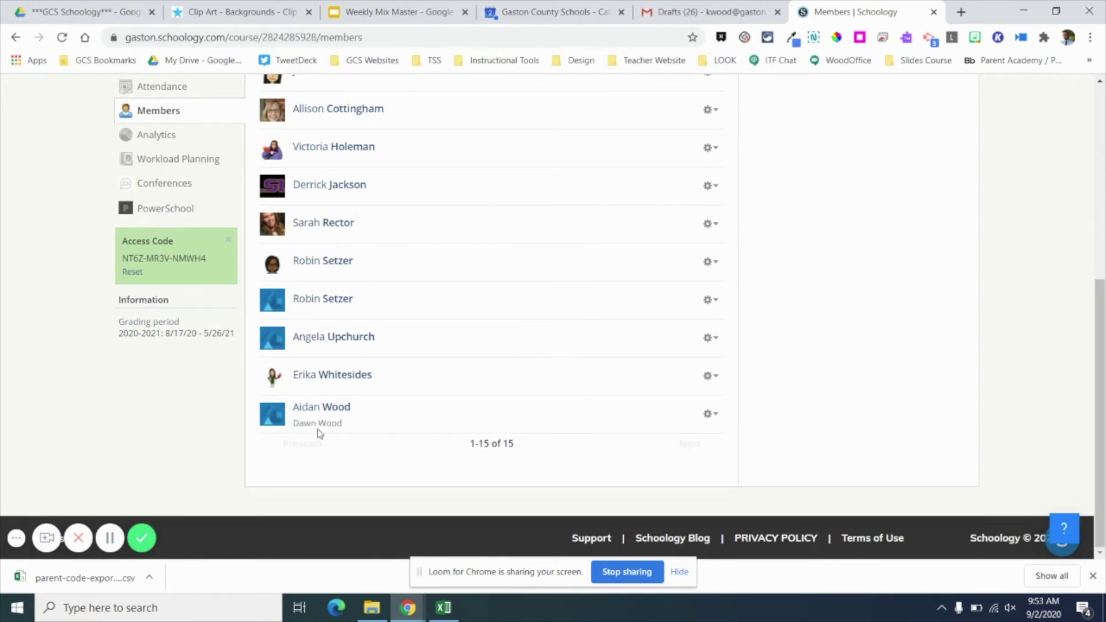
{"action": "scroll", "coordinate": [320, 433], "scroll_direction": "up", "scroll_amount": 6}
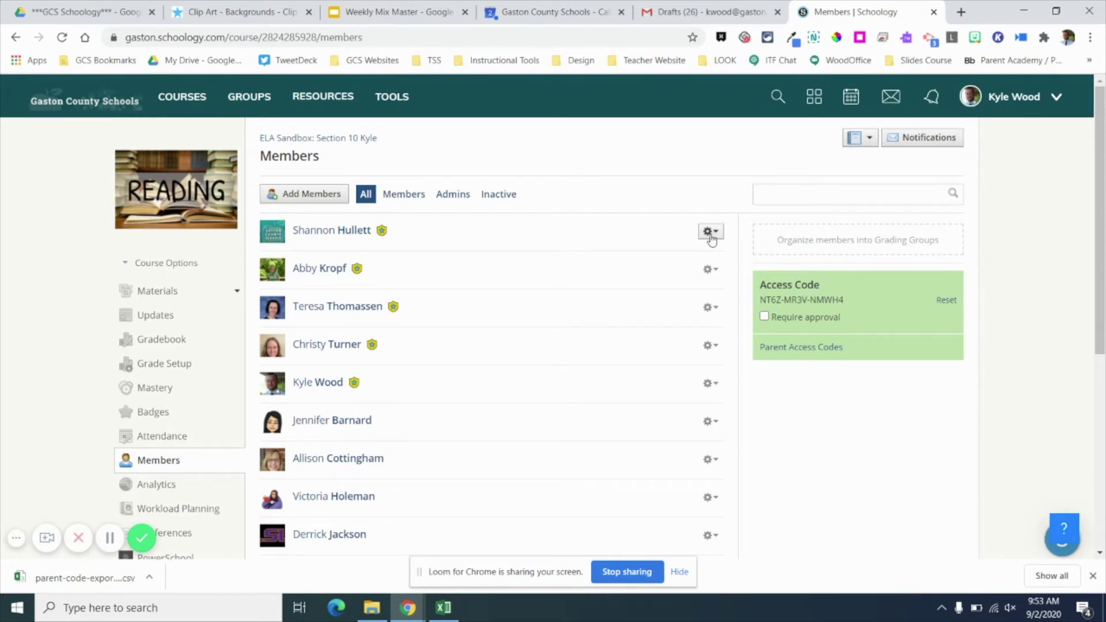
{"action": "left_click", "coordinate": [889, 104]}
{"action": "left_click", "coordinate": [856, 143]}
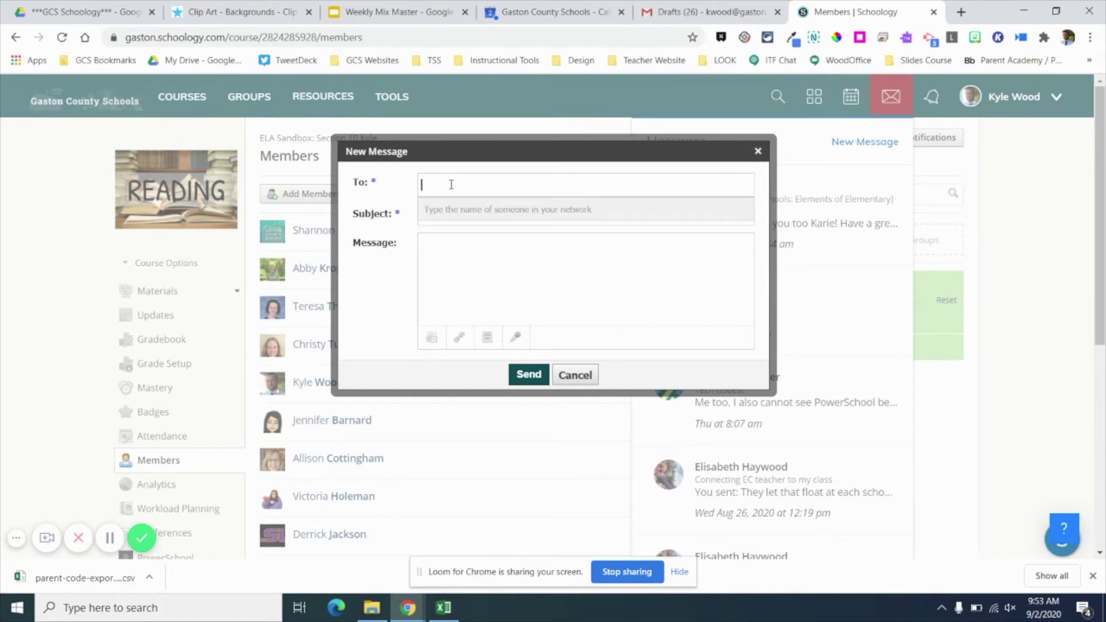
{"action": "type", "text": "wood"}
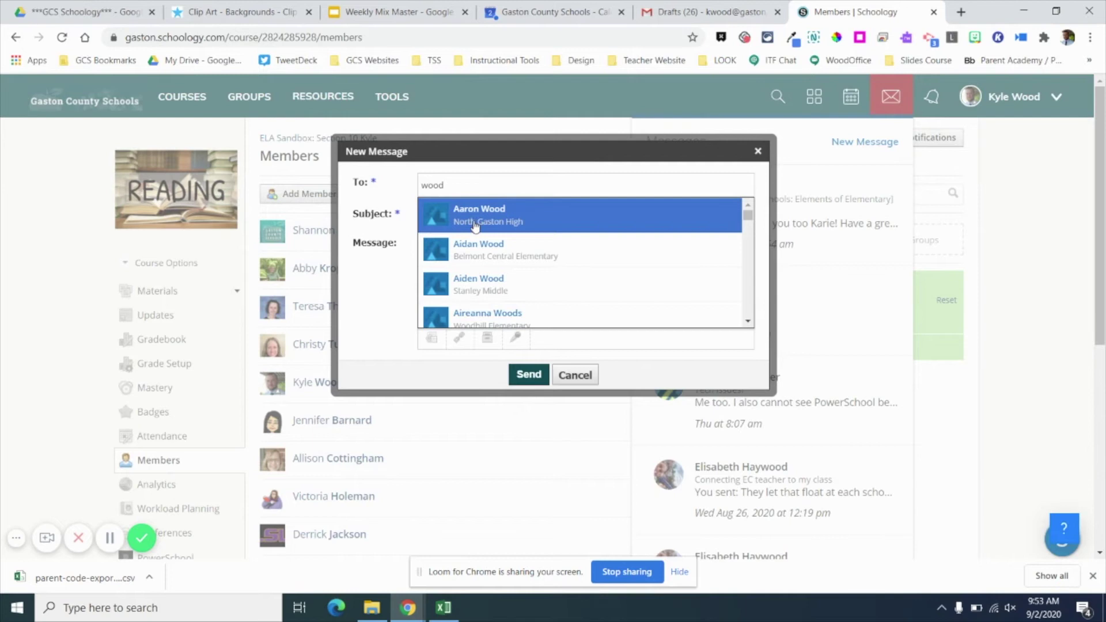
{"action": "left_click", "coordinate": [465, 253]}
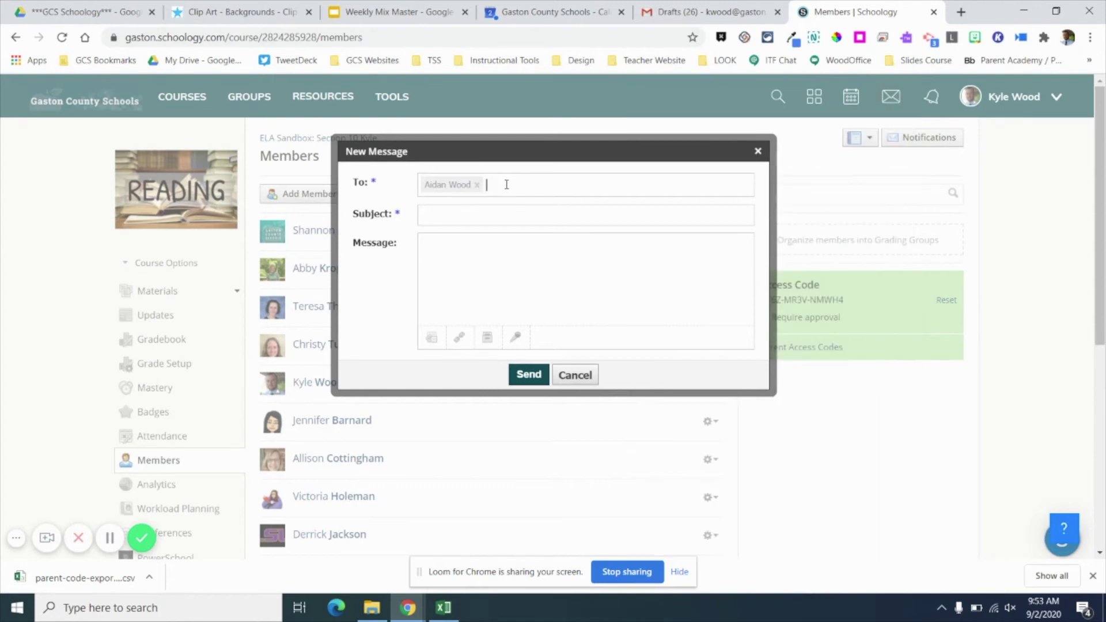
{"action": "left_click", "coordinate": [476, 187]}
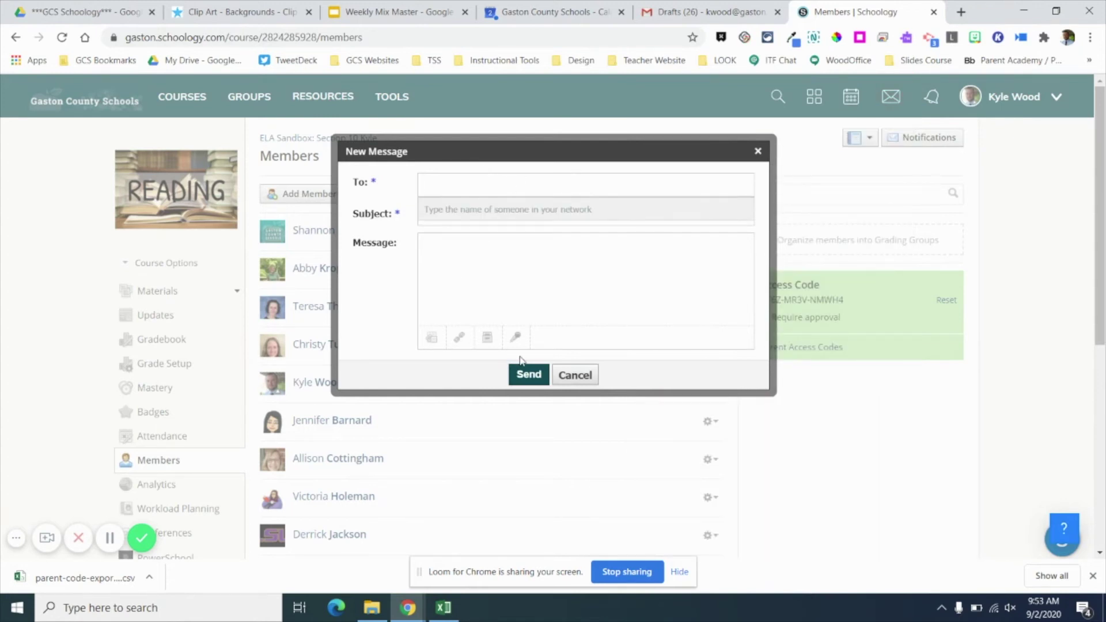
{"action": "left_click", "coordinate": [564, 378]}
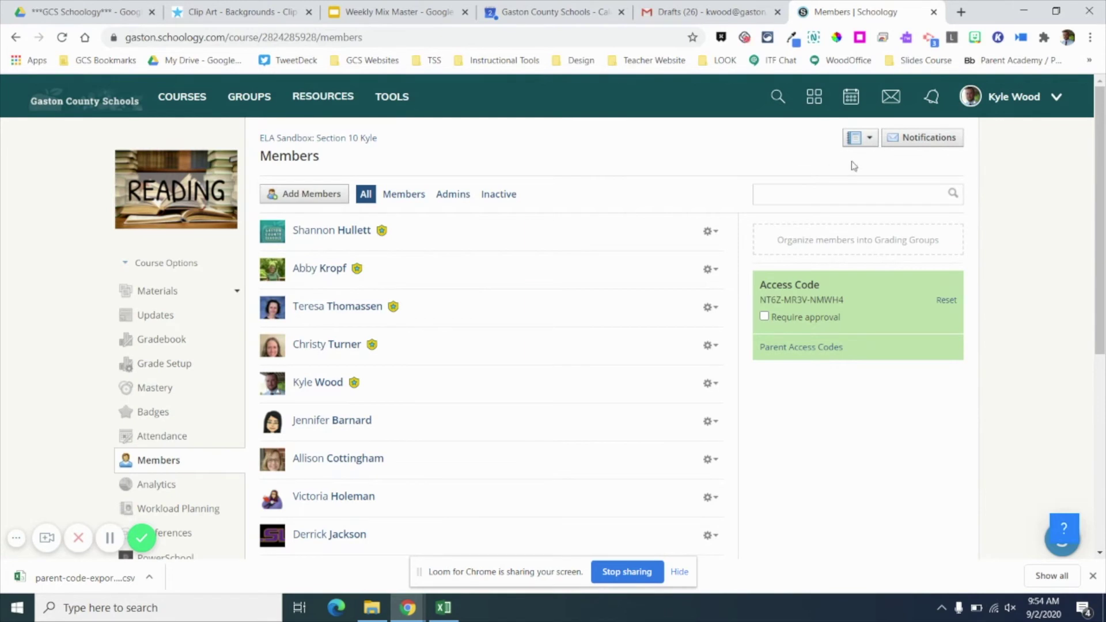
Turn off this course's 'Course materials overdue' email notification and save the change
{"action": "left_click", "coordinate": [912, 142]}
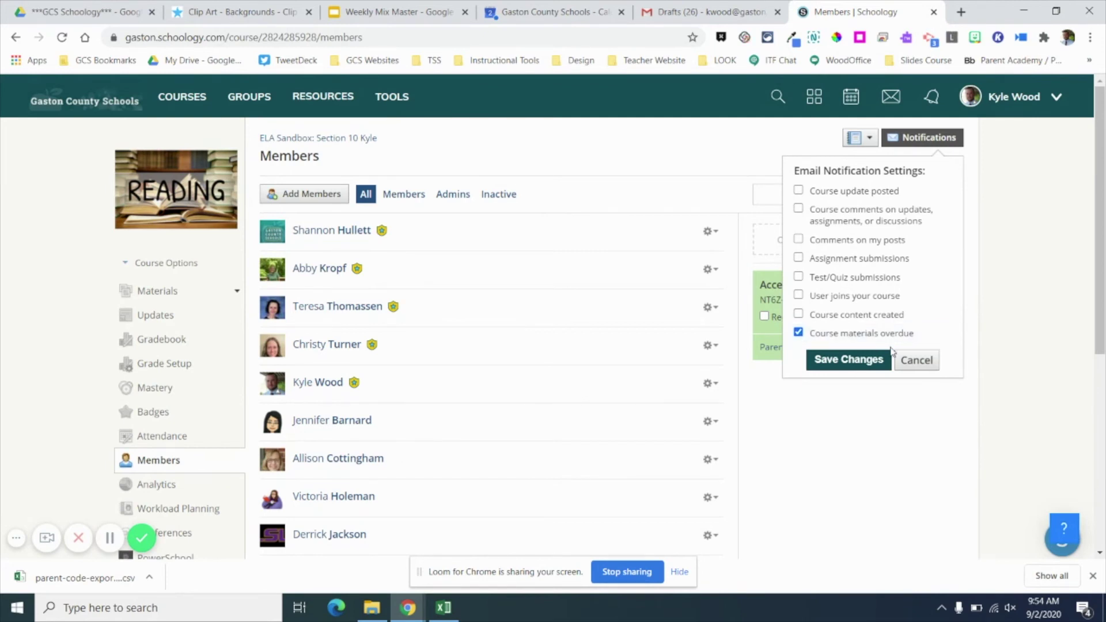
{"action": "left_click", "coordinate": [798, 333]}
{"action": "left_click", "coordinate": [888, 362]}
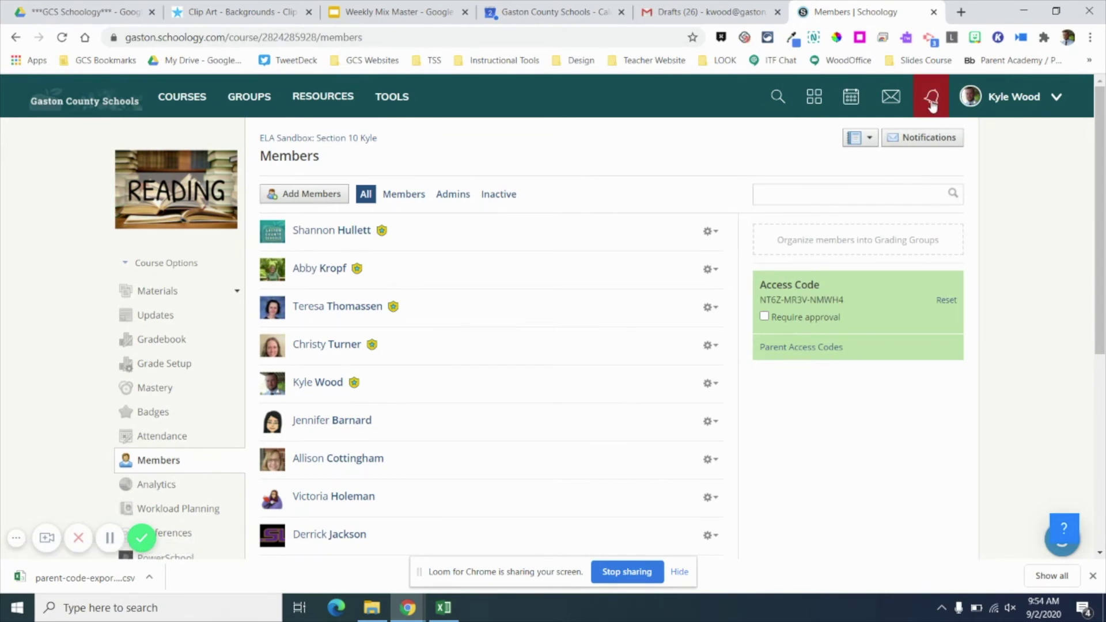
{"action": "left_click", "coordinate": [1029, 110]}
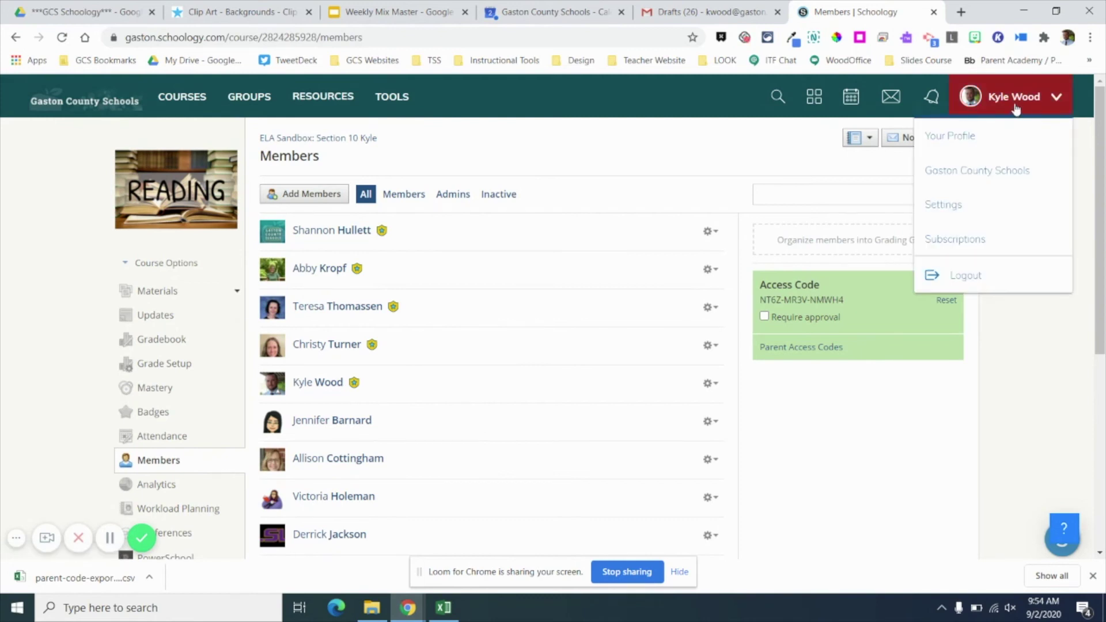
On the account Notifications settings, keep 'Receive a private message' emails set to Off
{"action": "left_click", "coordinate": [968, 204]}
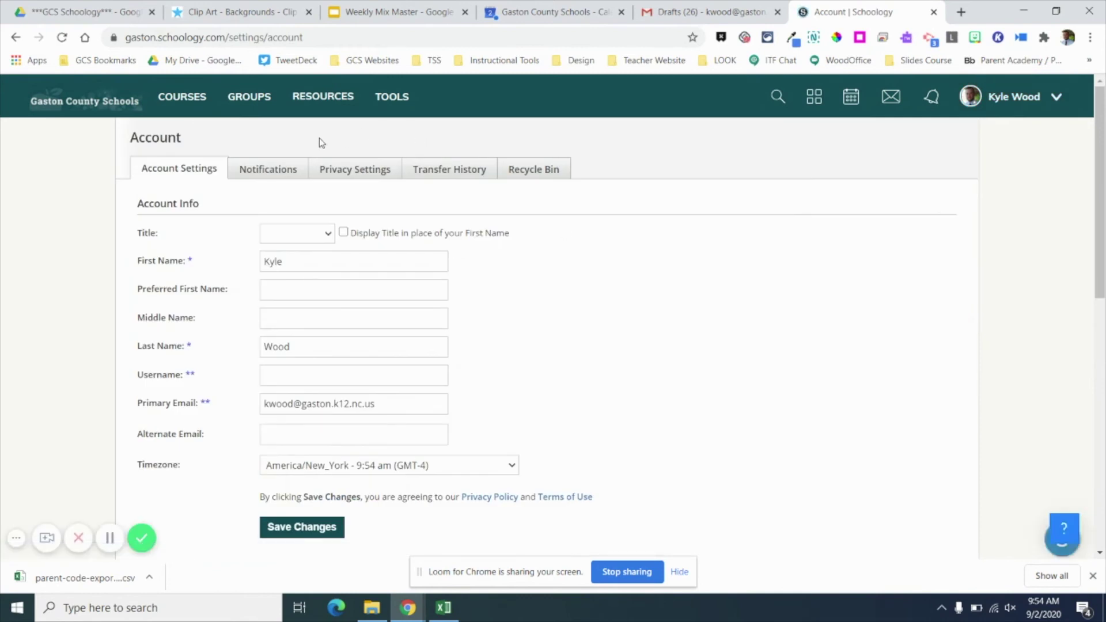
{"action": "left_click", "coordinate": [256, 171]}
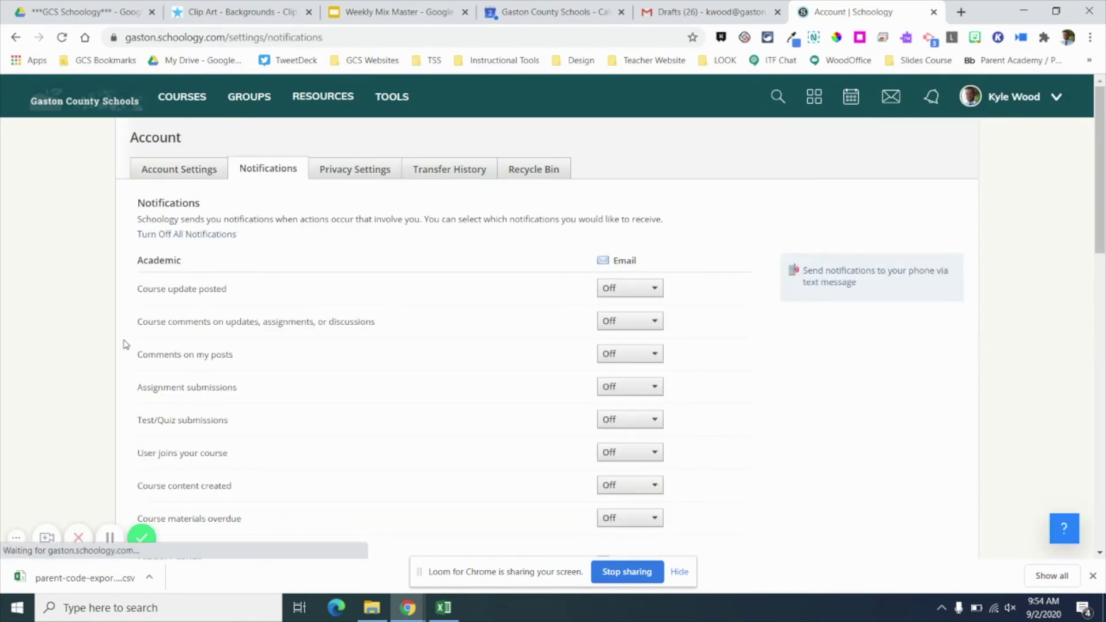
{"action": "scroll", "coordinate": [126, 347], "scroll_direction": "down", "scroll_amount": 8}
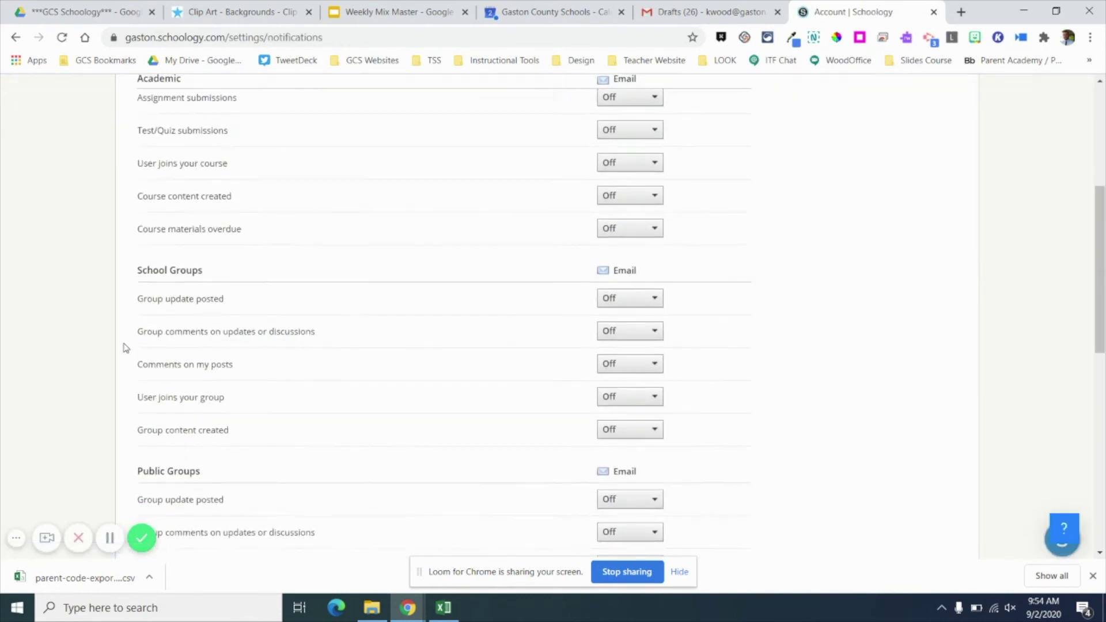
{"action": "scroll", "coordinate": [125, 347], "scroll_direction": "down", "scroll_amount": 6}
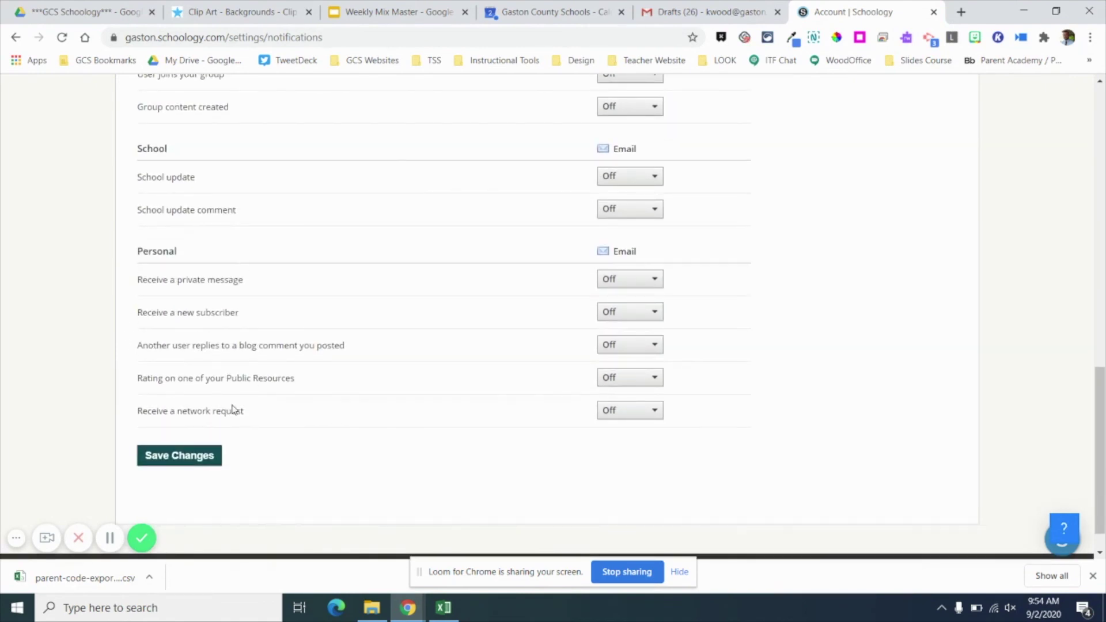
{"action": "left_click", "coordinate": [637, 283]}
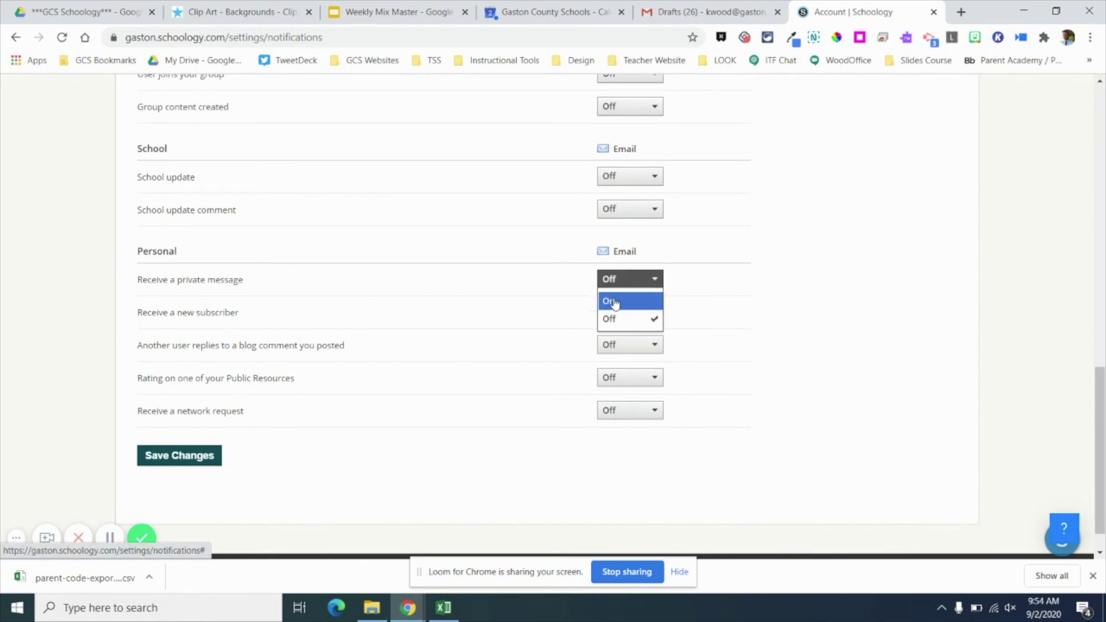
{"action": "left_click", "coordinate": [615, 322]}
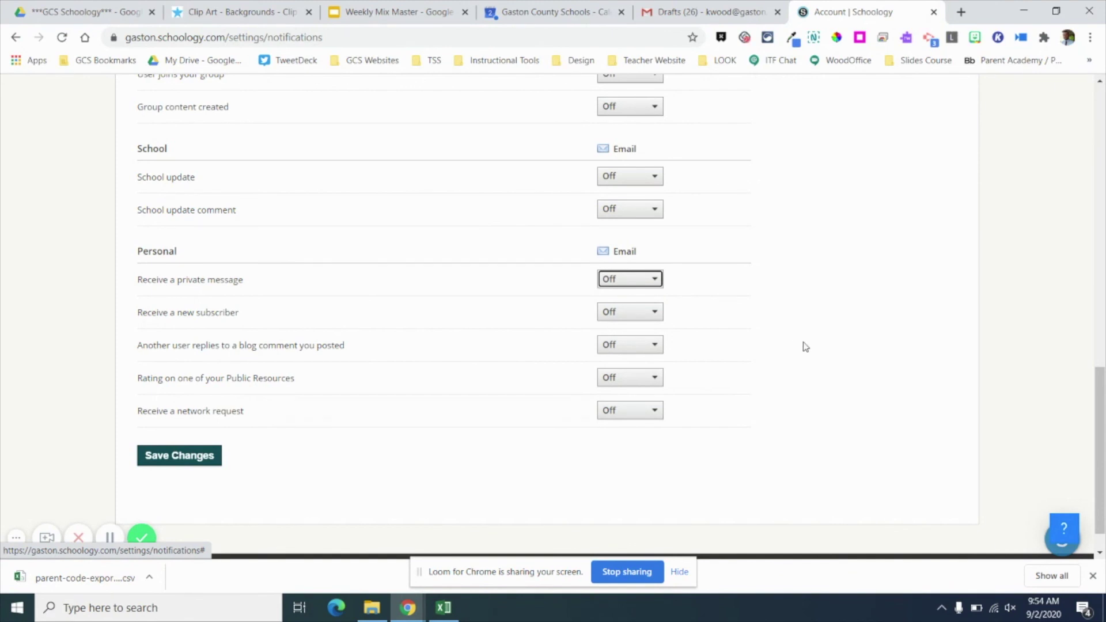
{"action": "scroll", "coordinate": [805, 347], "scroll_direction": "up", "scroll_amount": 13}
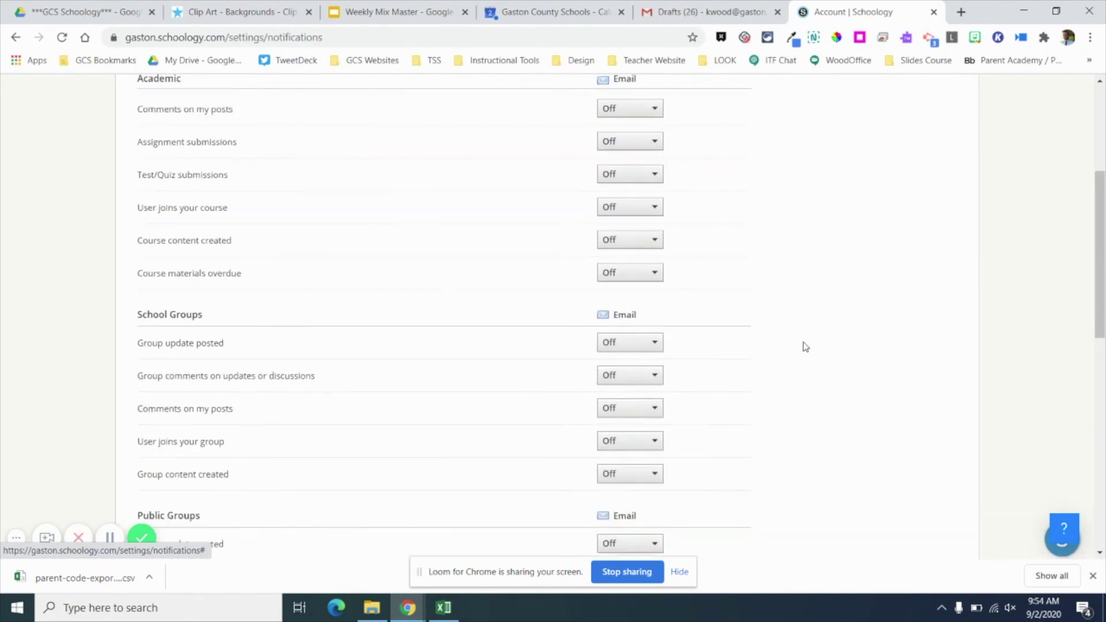
{"action": "scroll", "coordinate": [805, 347], "scroll_direction": "up", "scroll_amount": 1}
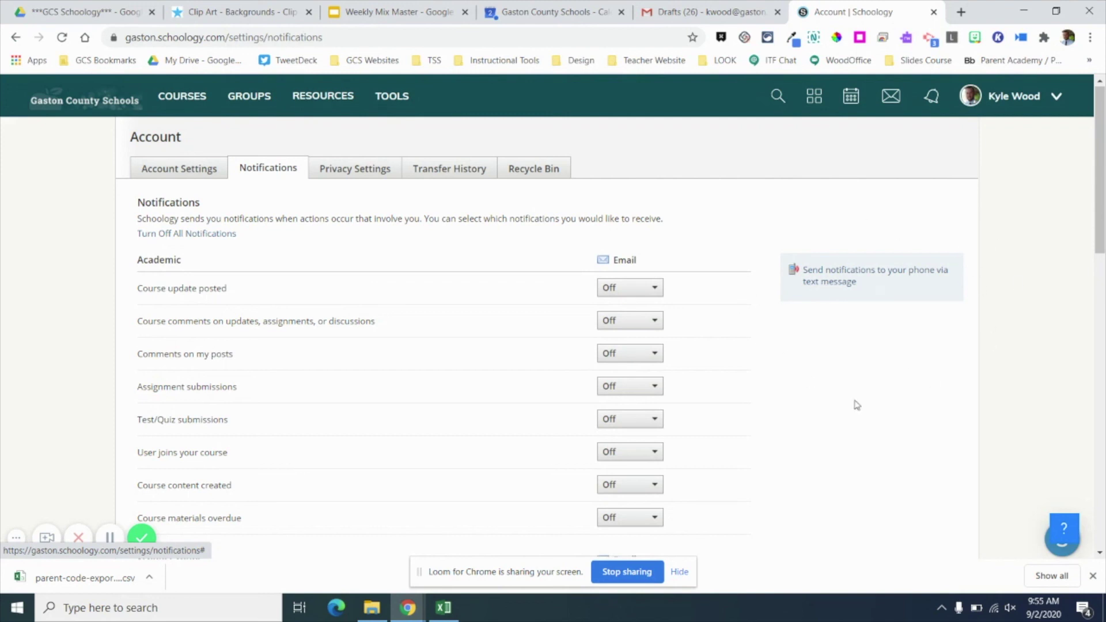
{"action": "scroll", "coordinate": [859, 405], "scroll_direction": "down", "scroll_amount": 6}
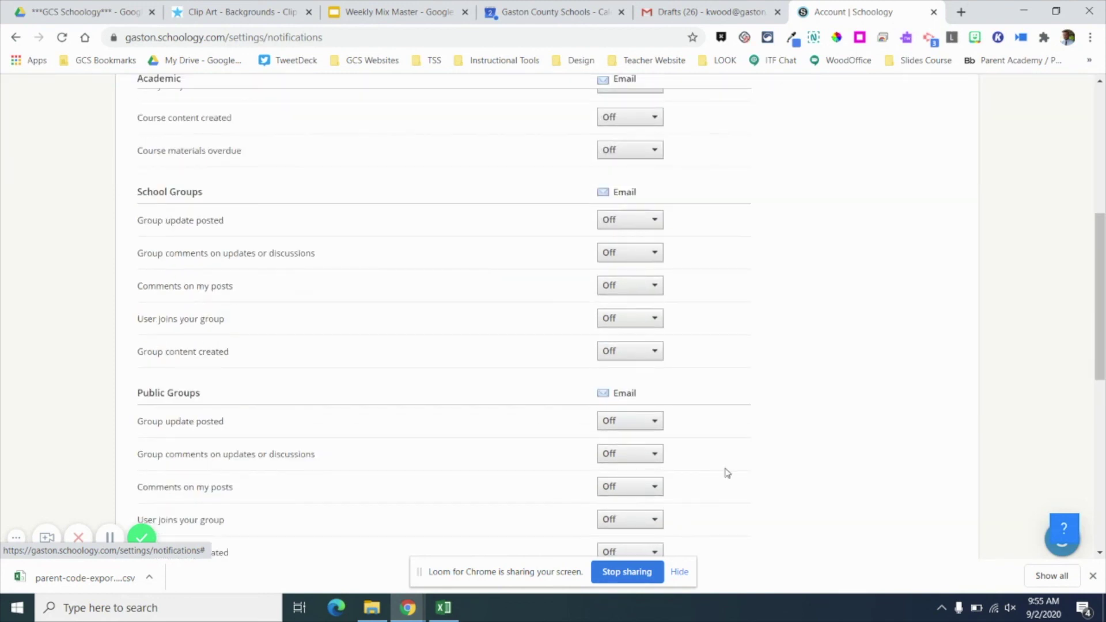
{"action": "scroll", "coordinate": [857, 355], "scroll_direction": "down", "scroll_amount": 6}
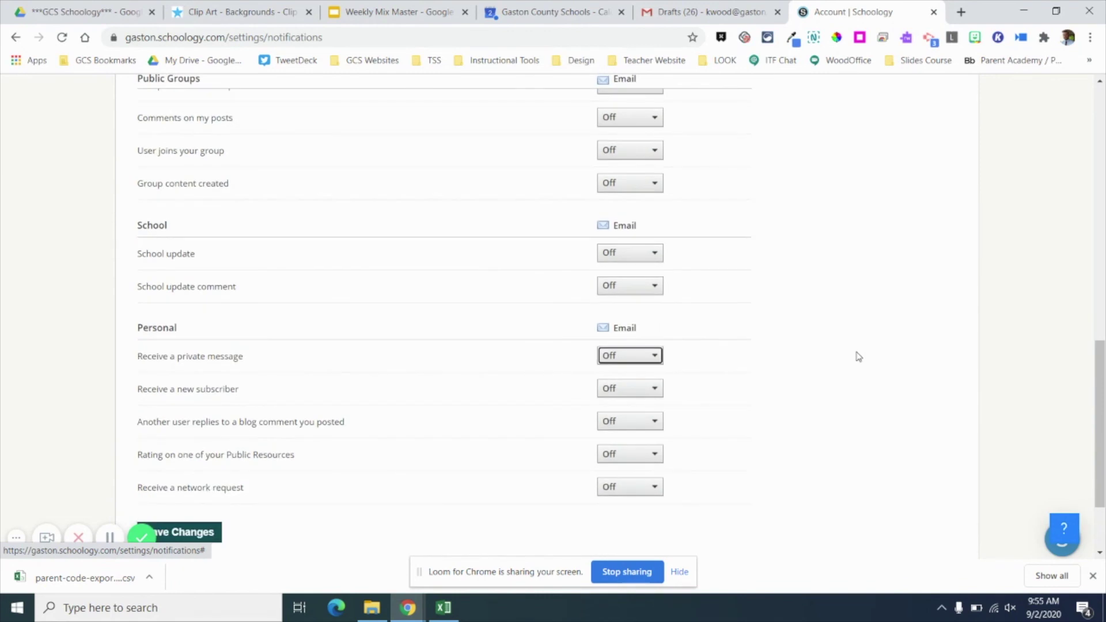
{"action": "scroll", "coordinate": [858, 356], "scroll_direction": "down", "scroll_amount": 1}
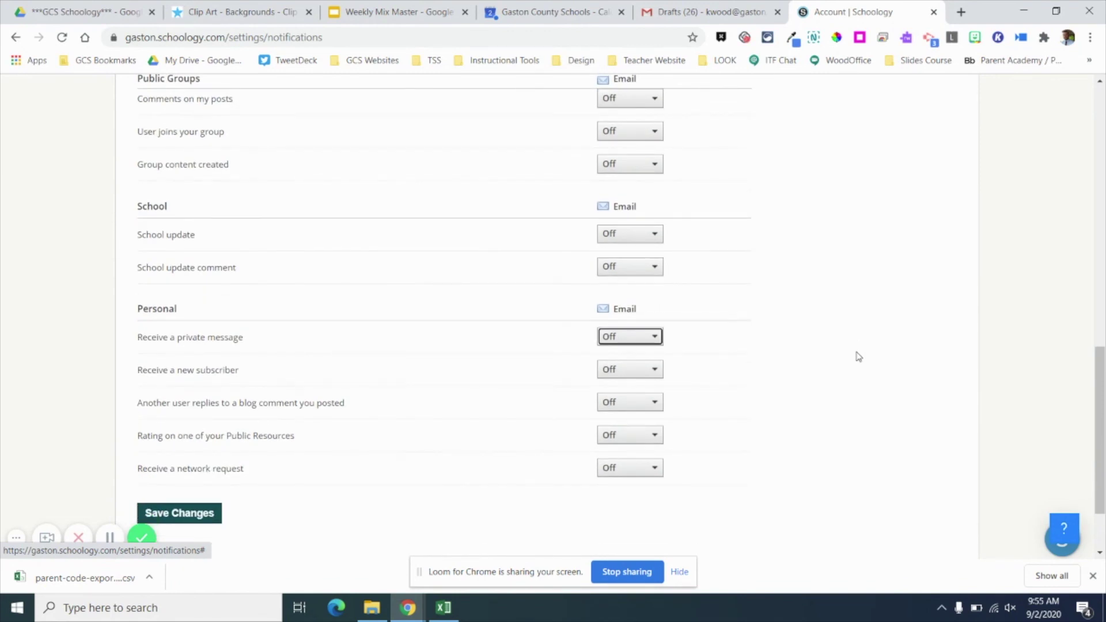